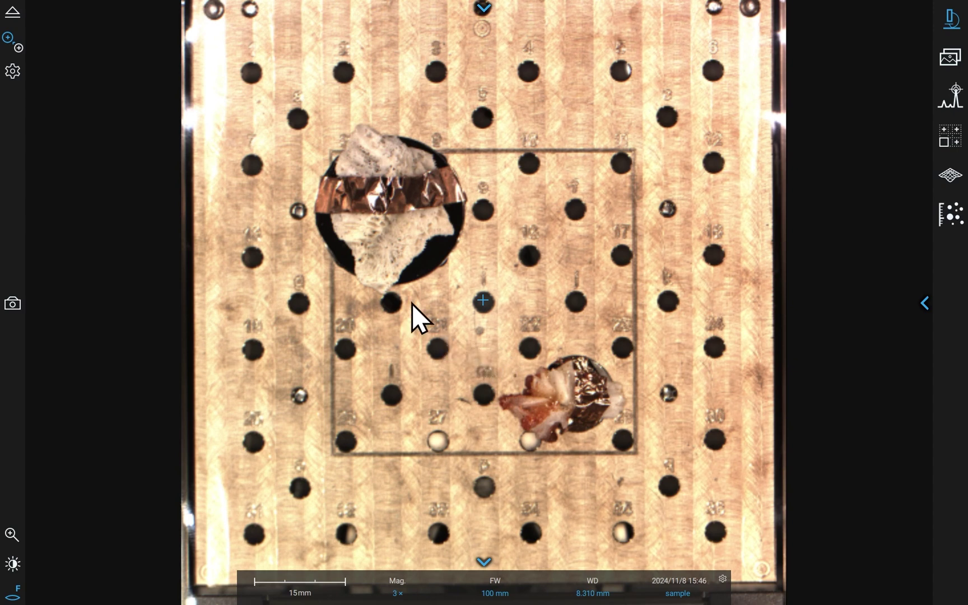
Step: Mark a target spot on the upper-left sample and bring it into live SEM imaging
click(373, 231)
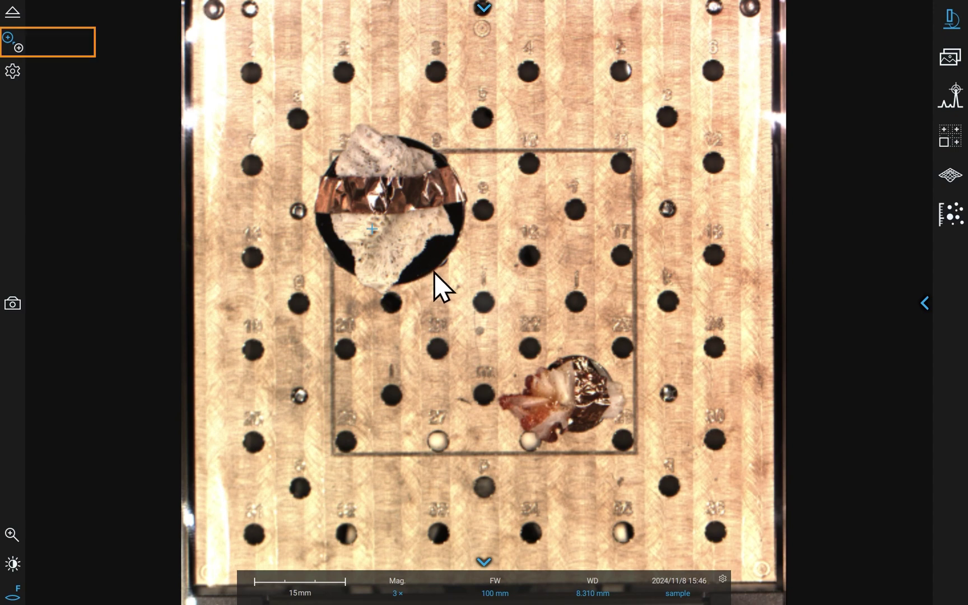
click(14, 43)
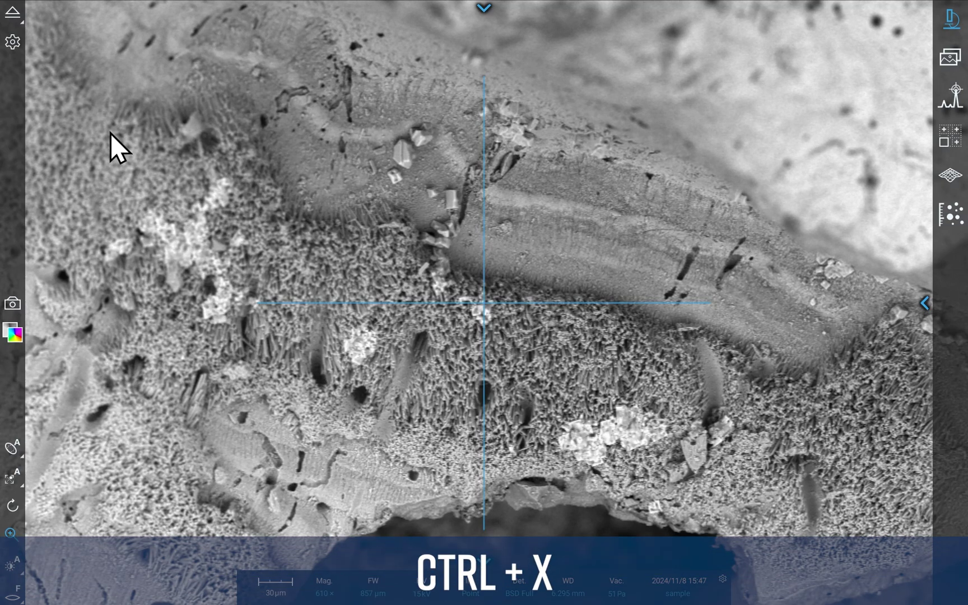
Step: Centre the chosen spot on the sample and run auto focus
double_click(444, 416)
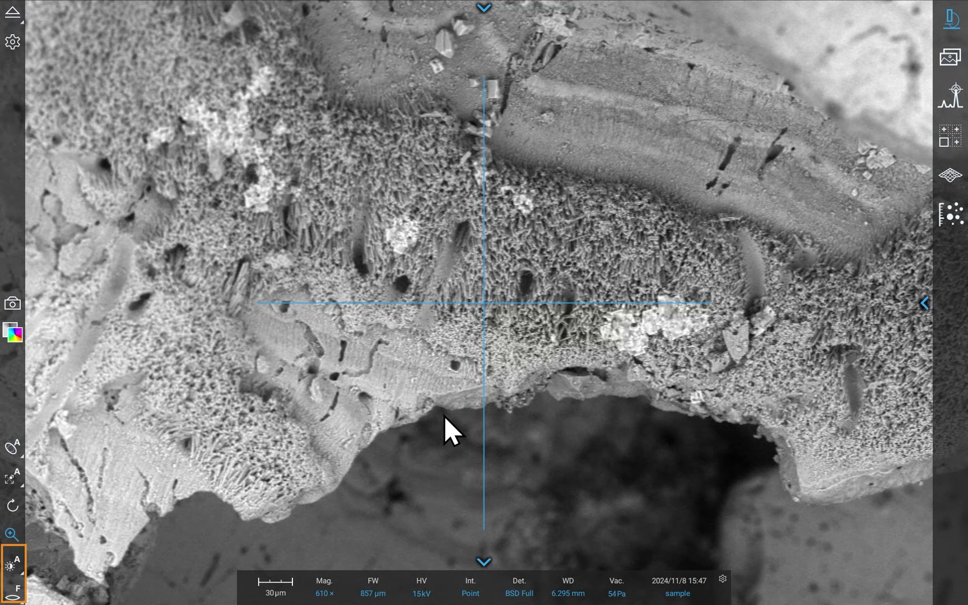
click(12, 591)
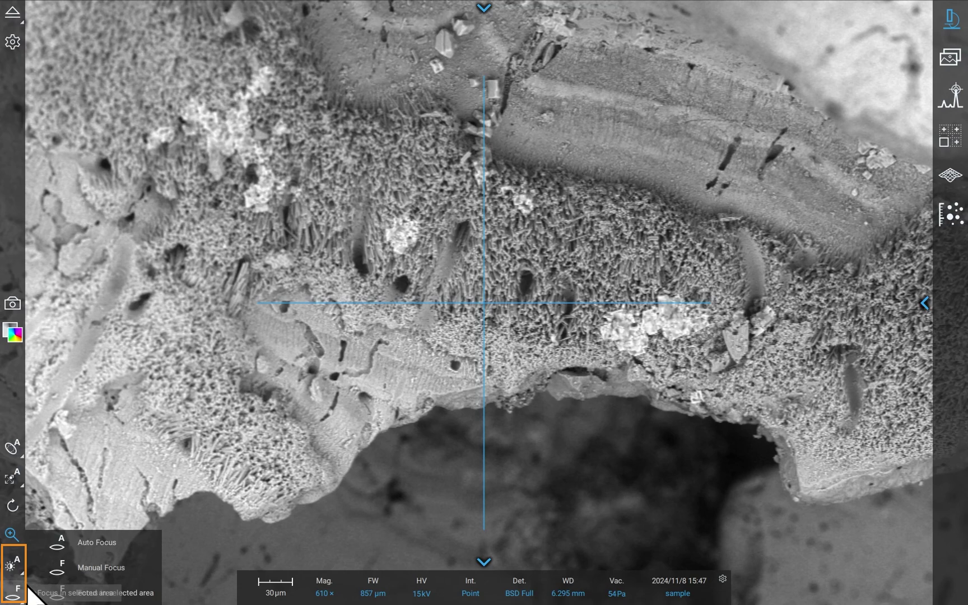
click(79, 546)
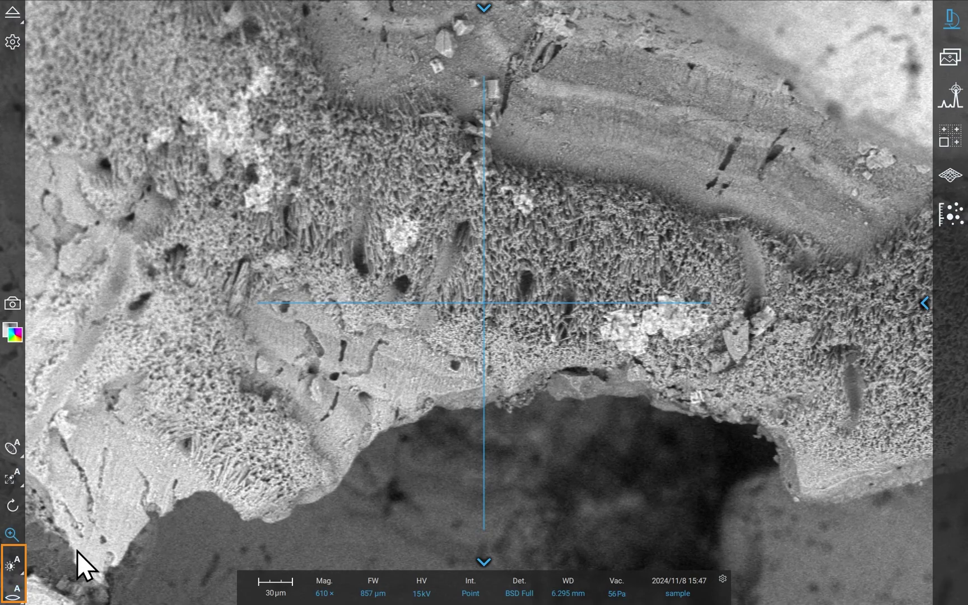
Step: Auto-adjust contrast and brightness and zoom the image to 1950× (269 µm field)
click(15, 567)
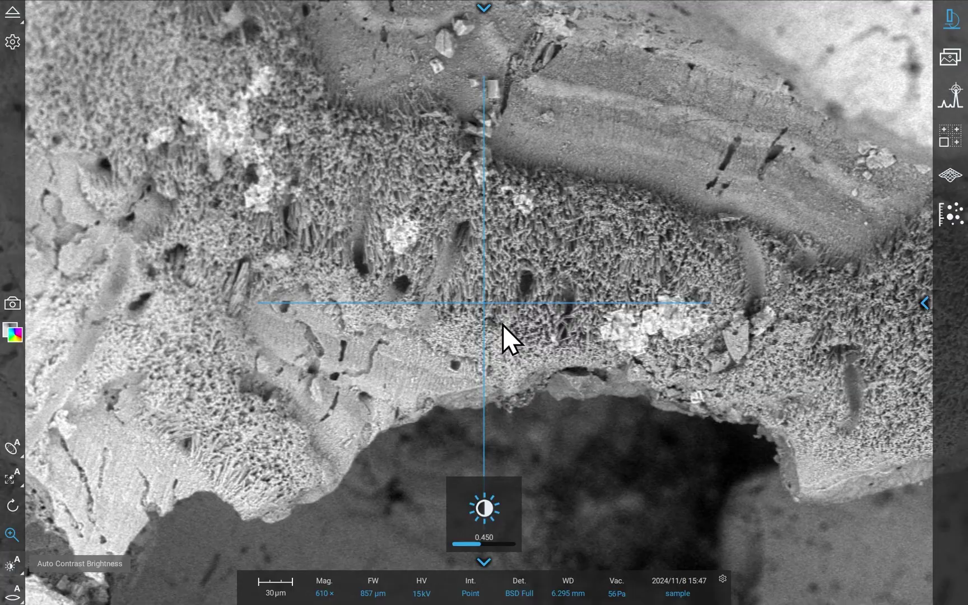
scroll(493, 317, up, 5)
scroll(483, 322, up, 3)
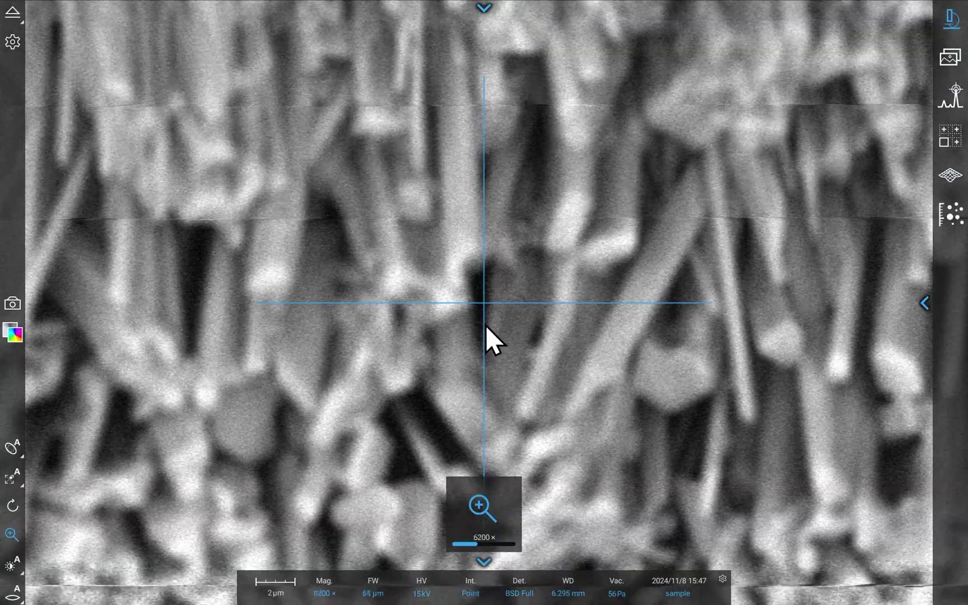
scroll(482, 324, down, 6)
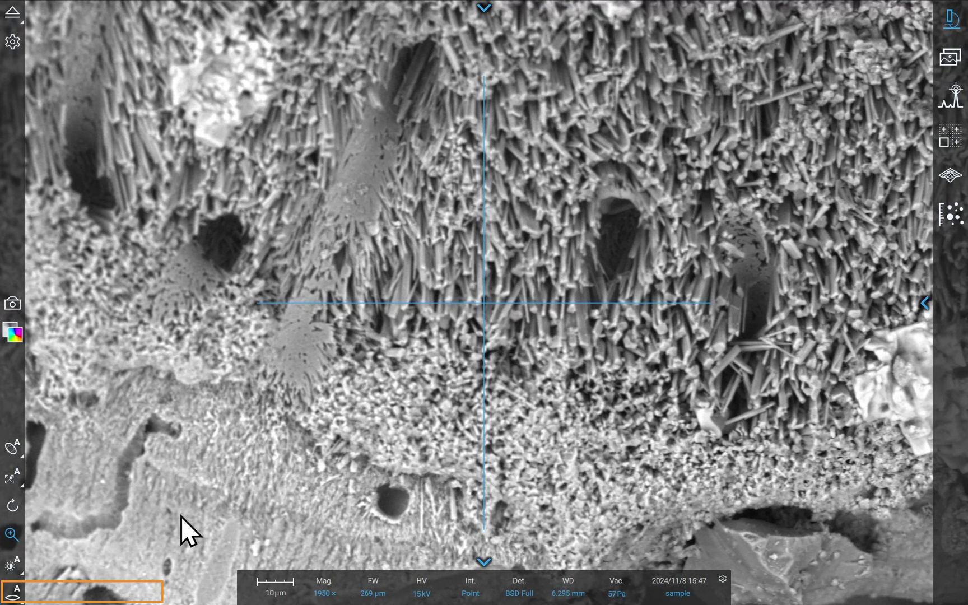
Step: Focus on a moved, enlarged area of the crystals, bringing working distance to 6.233 mm
click(15, 597)
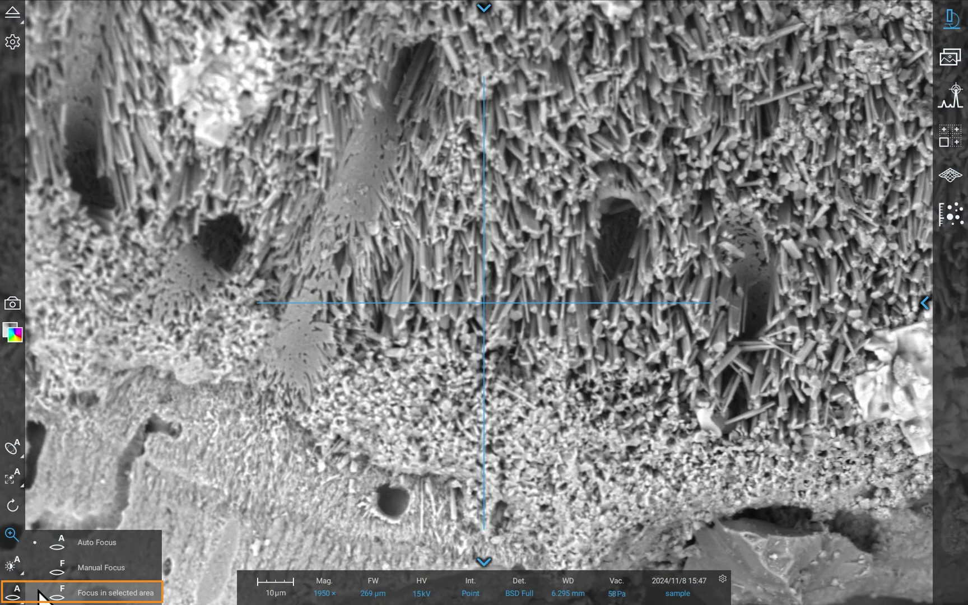
click(40, 592)
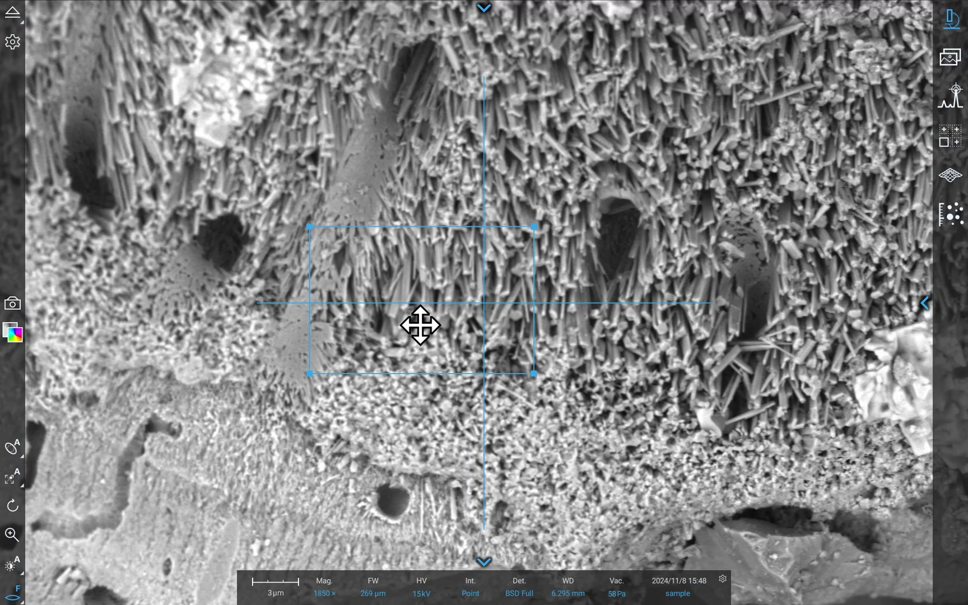
click(415, 310)
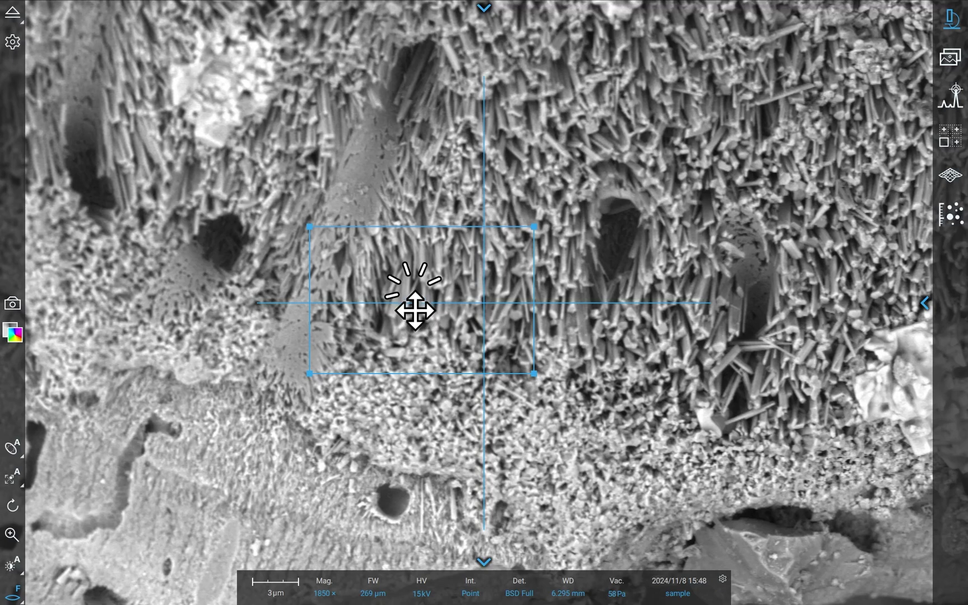
drag(415, 310, 478, 359)
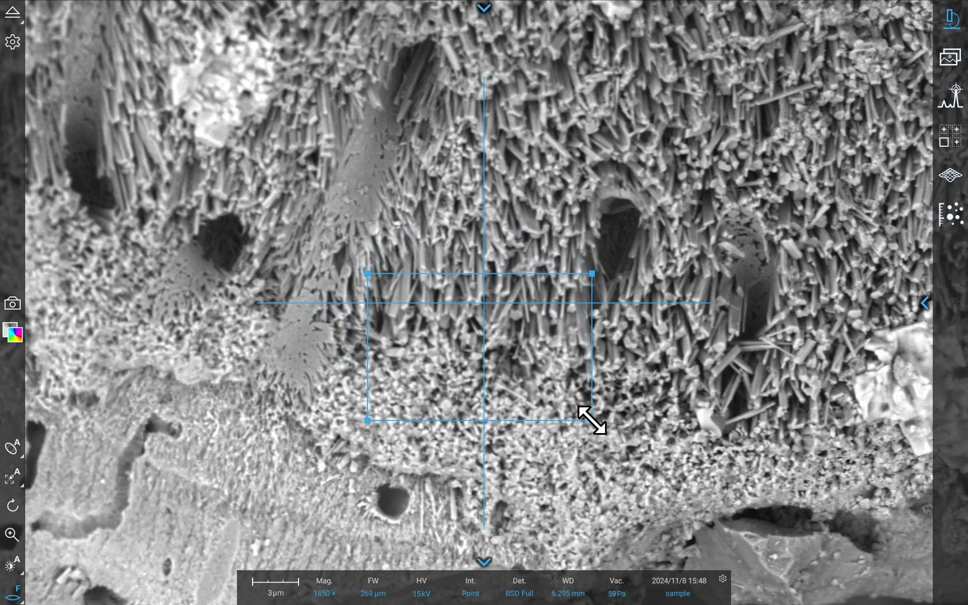
drag(592, 419, 642, 455)
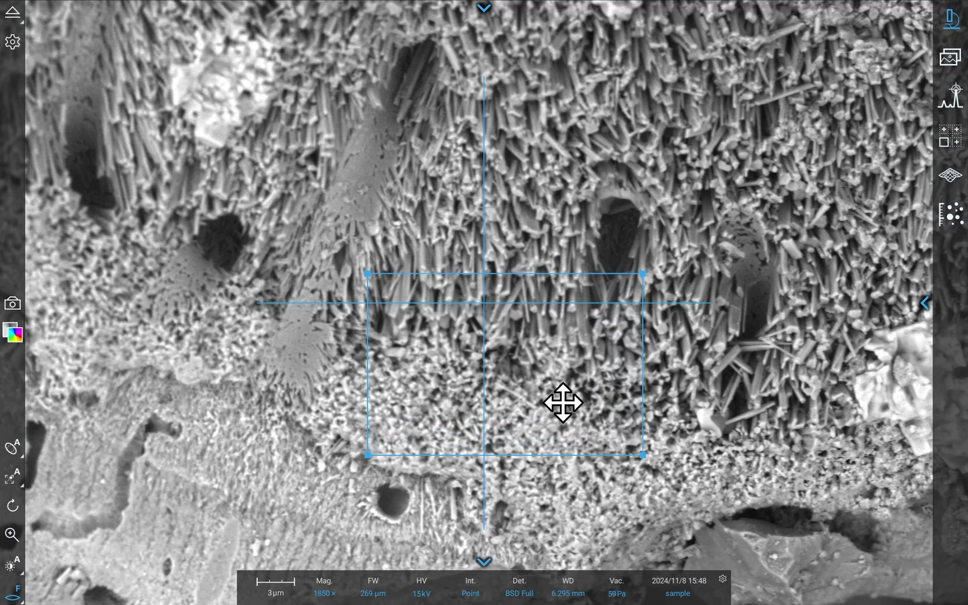
scroll(559, 400, down, 5)
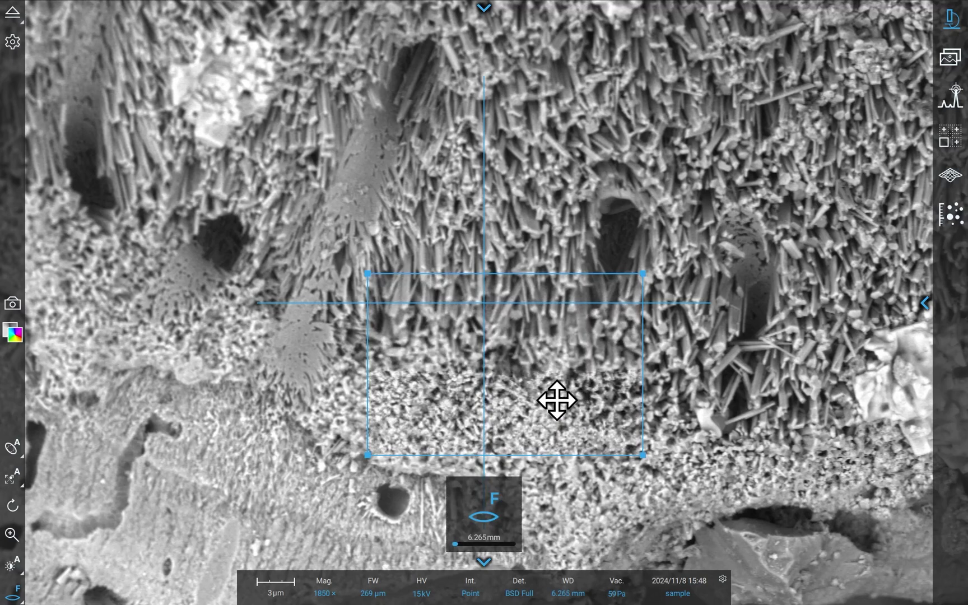
click(669, 380)
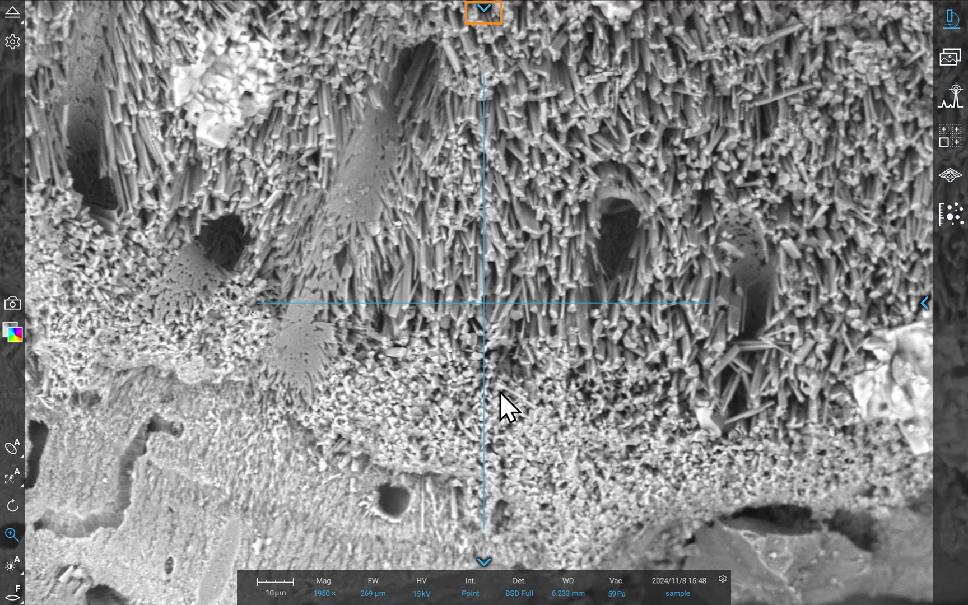
Step: Show the advanced System, Live and Acquisition settings panel, then collapse it
click(485, 9)
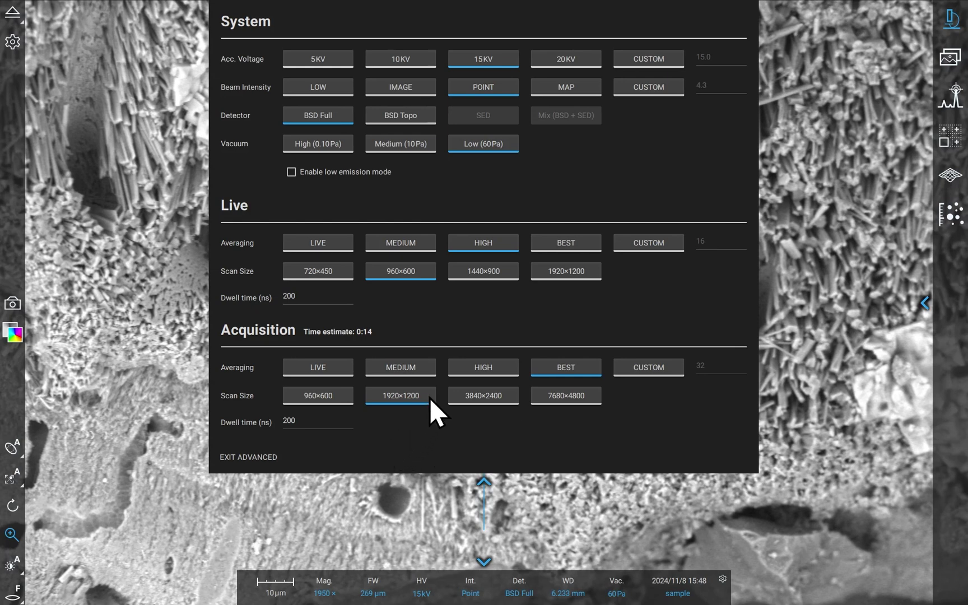
click(483, 482)
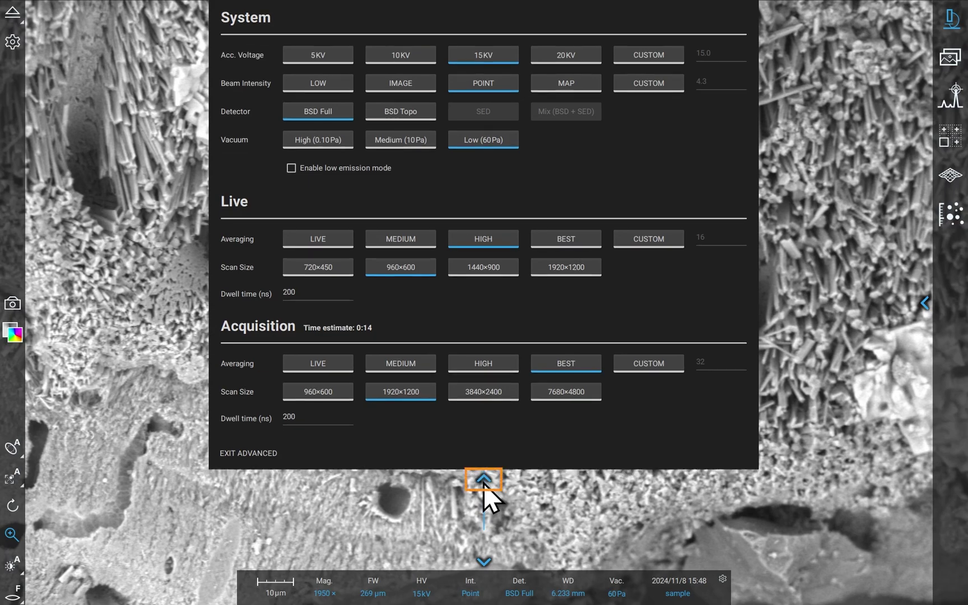
Step: Close the advanced settings panel
click(484, 480)
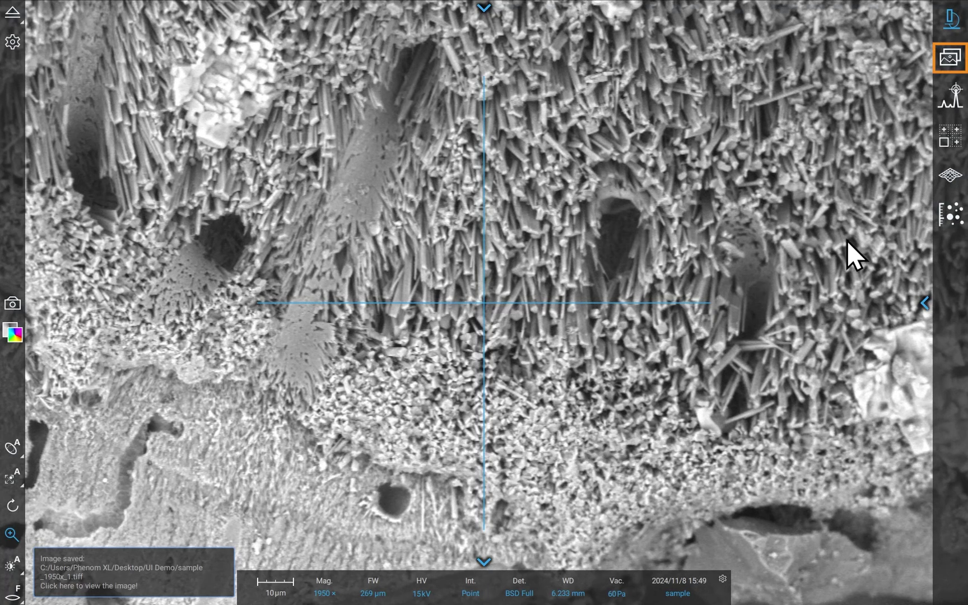
Step: Open the gallery of saved images
click(950, 58)
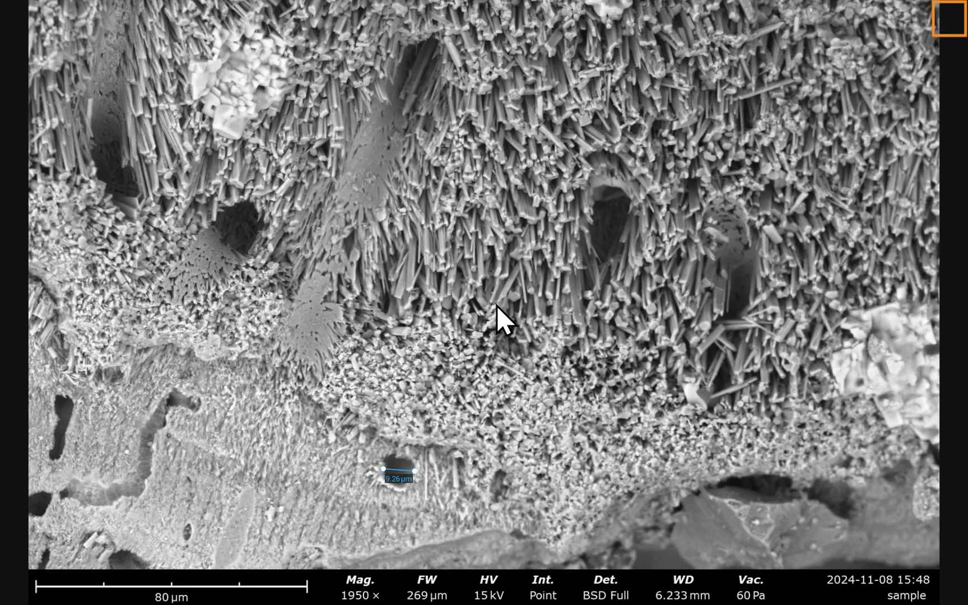
Step: Return to the live SEM image and zoom the navigation map toward the reddish sample
click(950, 19)
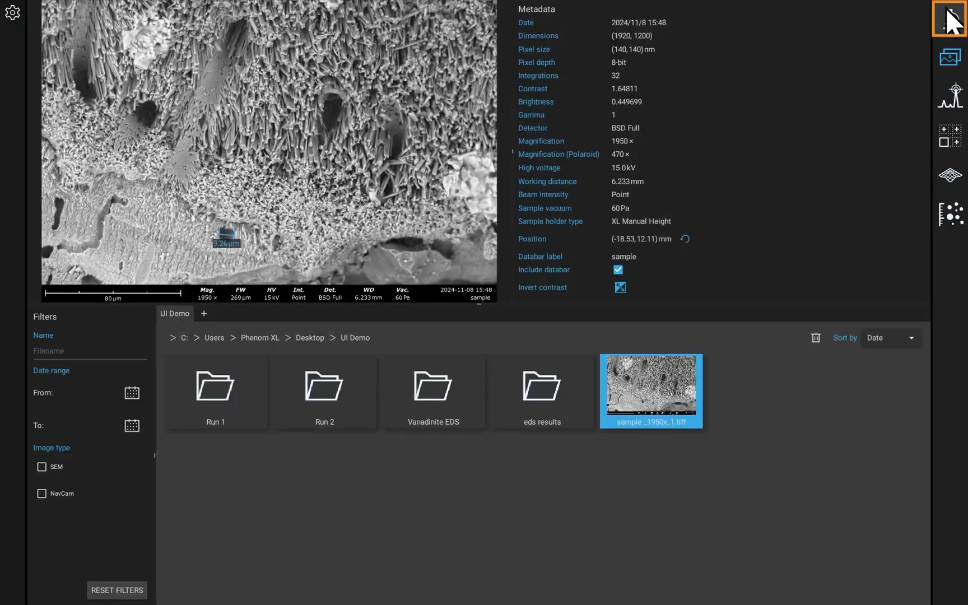
click(953, 24)
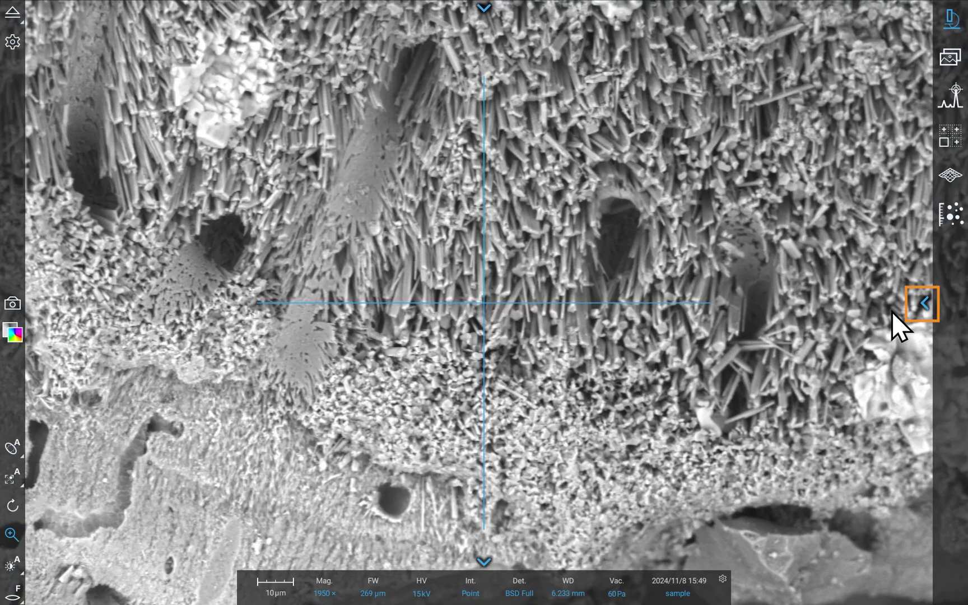
click(922, 304)
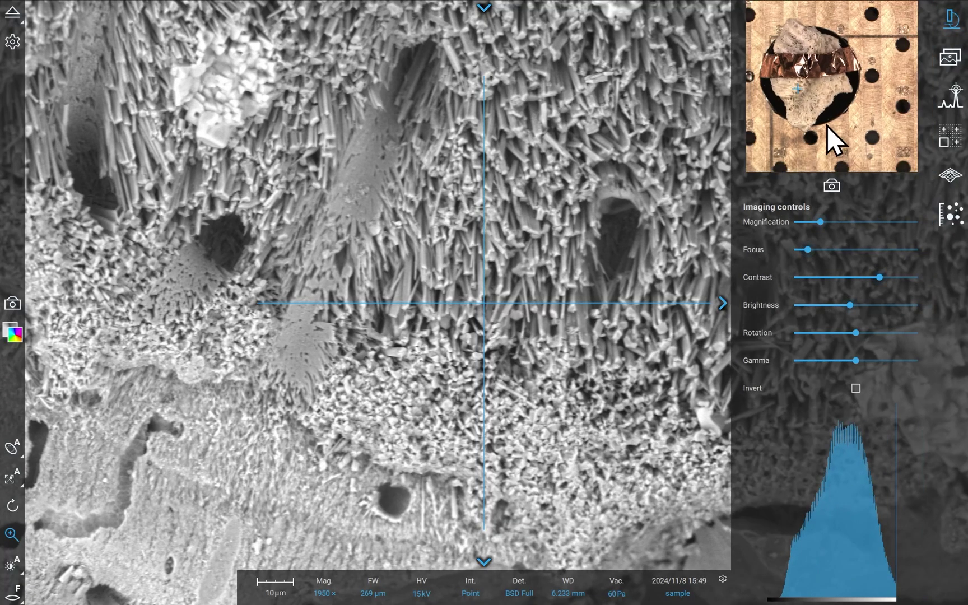
scroll(877, 141, up, 5)
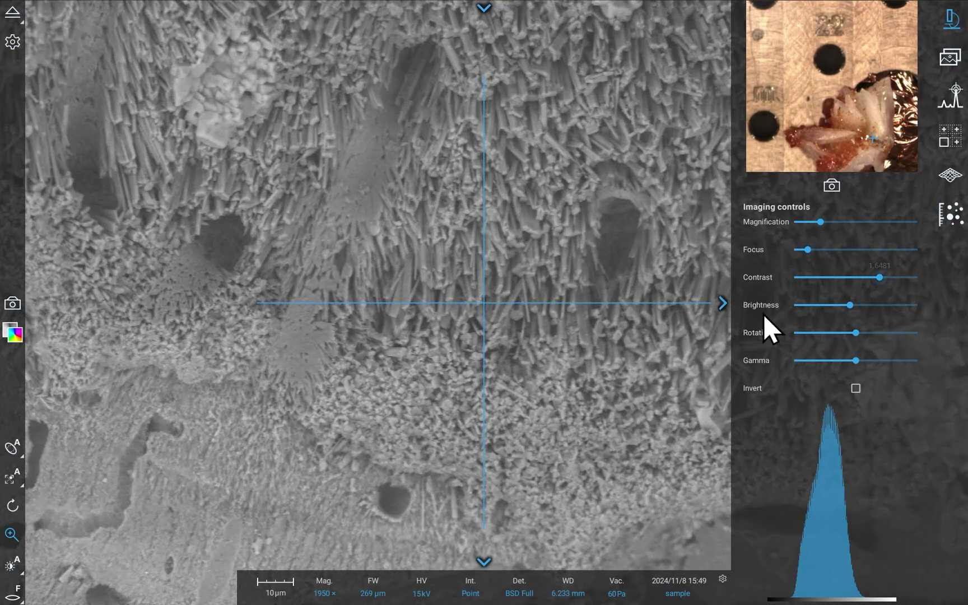
Step: Close the navigation map and auto-tune contrast, brightness and focus on the second sample
click(722, 304)
click(12, 564)
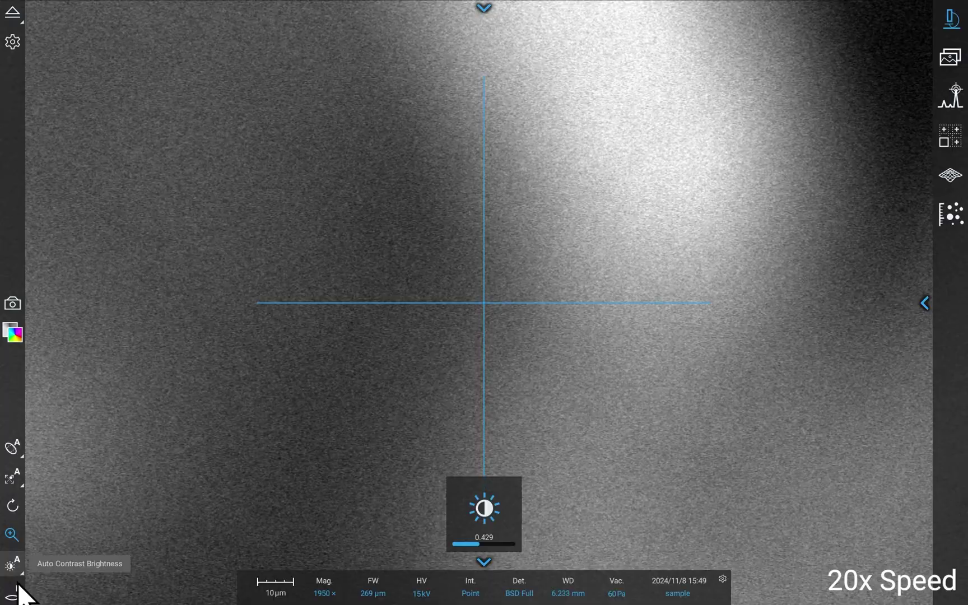
click(12, 477)
Step: Zoom into the crystal corner at 4500×, centre it, and save sample_4500x_2.tiff
drag(642, 275, 368, 453)
double_click(372, 406)
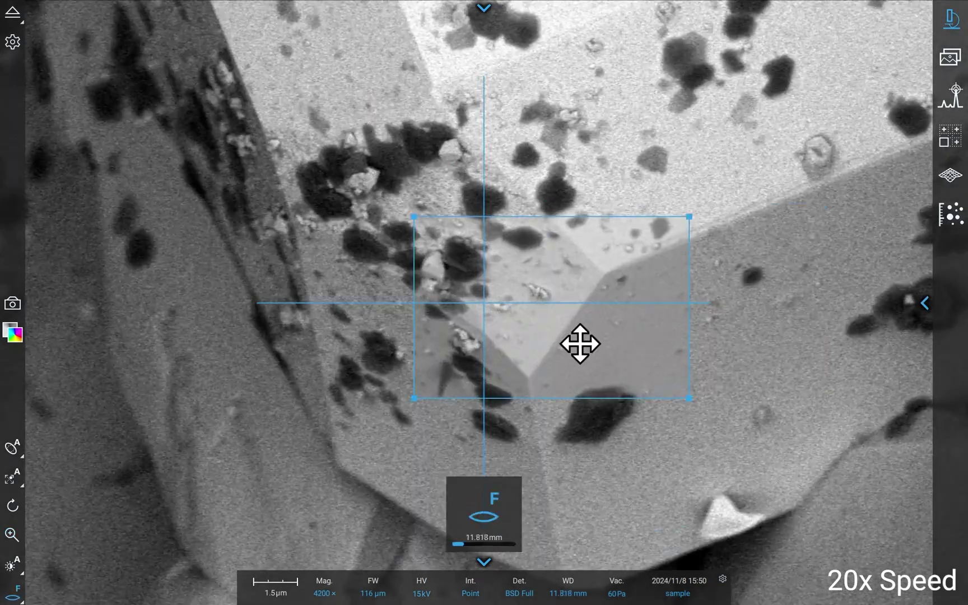
click(12, 303)
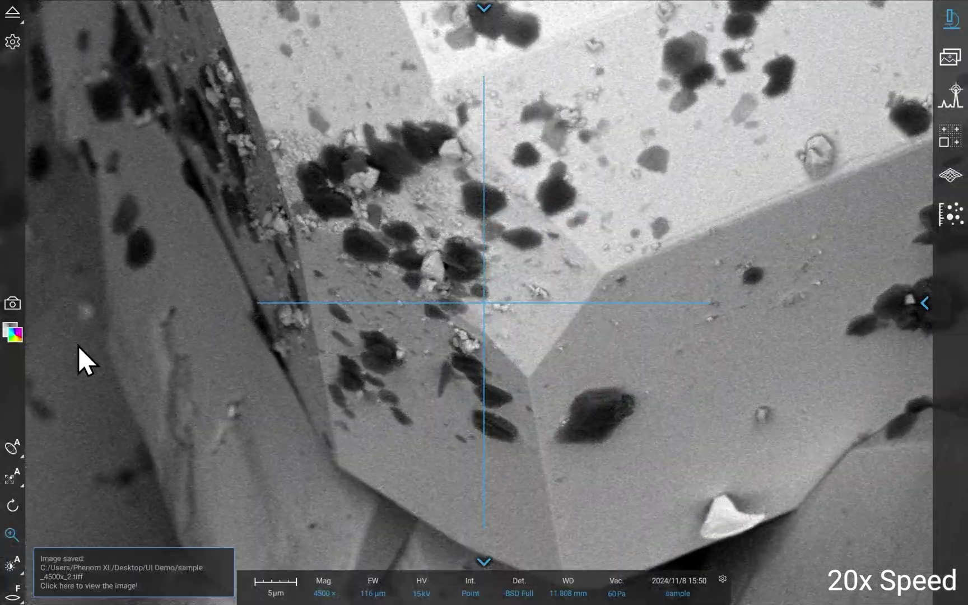